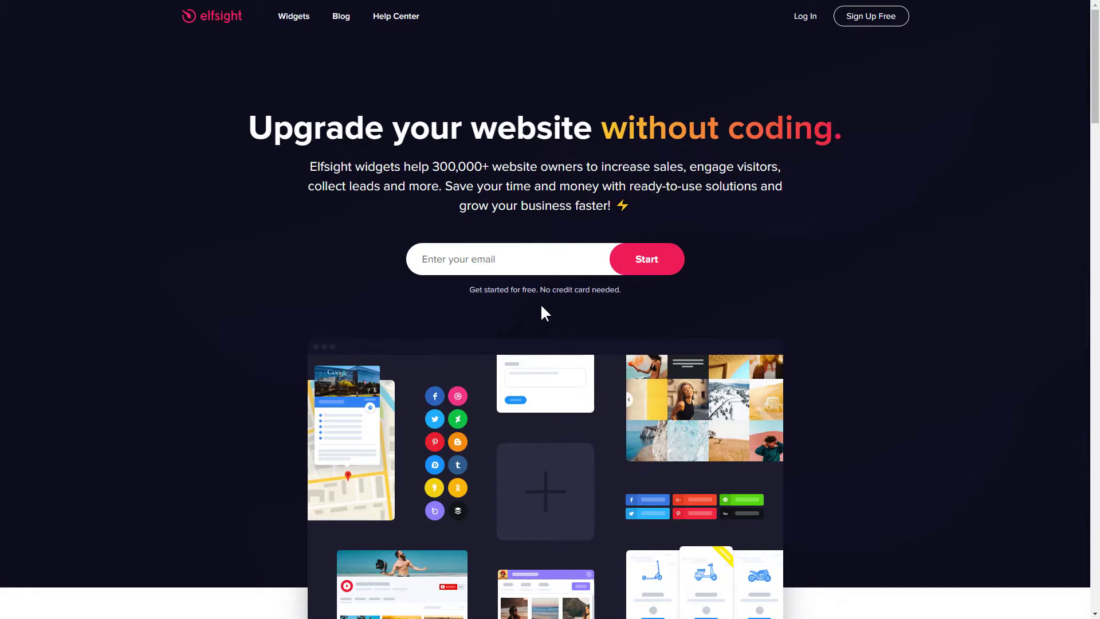
Bring up the Elfsight Widgets mega-menu listing all widget types, including Google Maps.
mouse_move(300, 35)
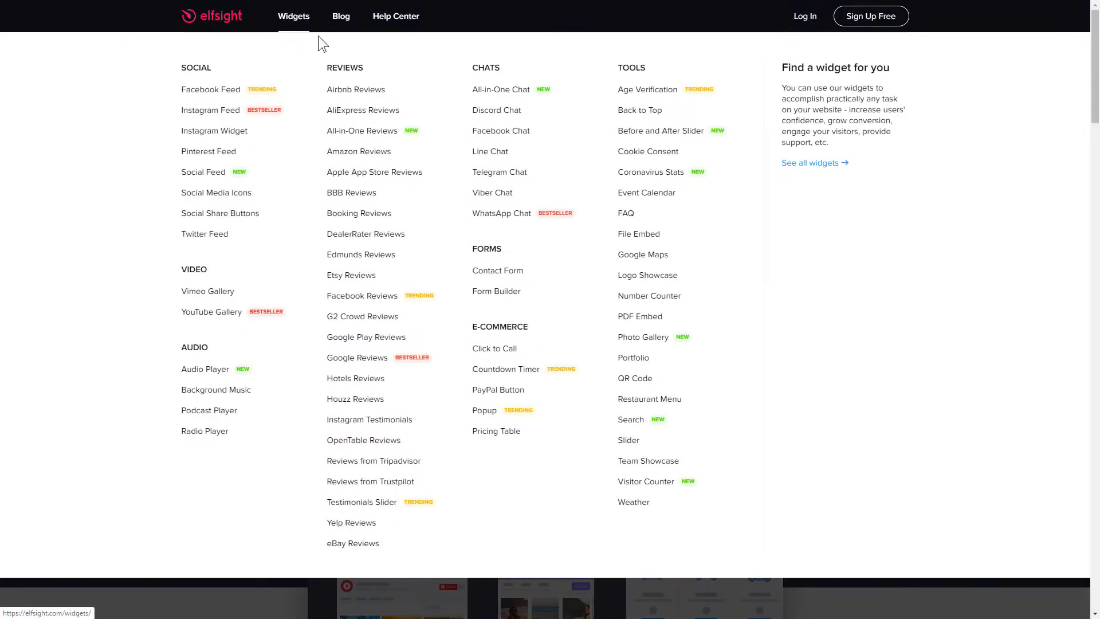
Go to the Google Maps widget page and start creating a new Google Maps widget.
click(647, 259)
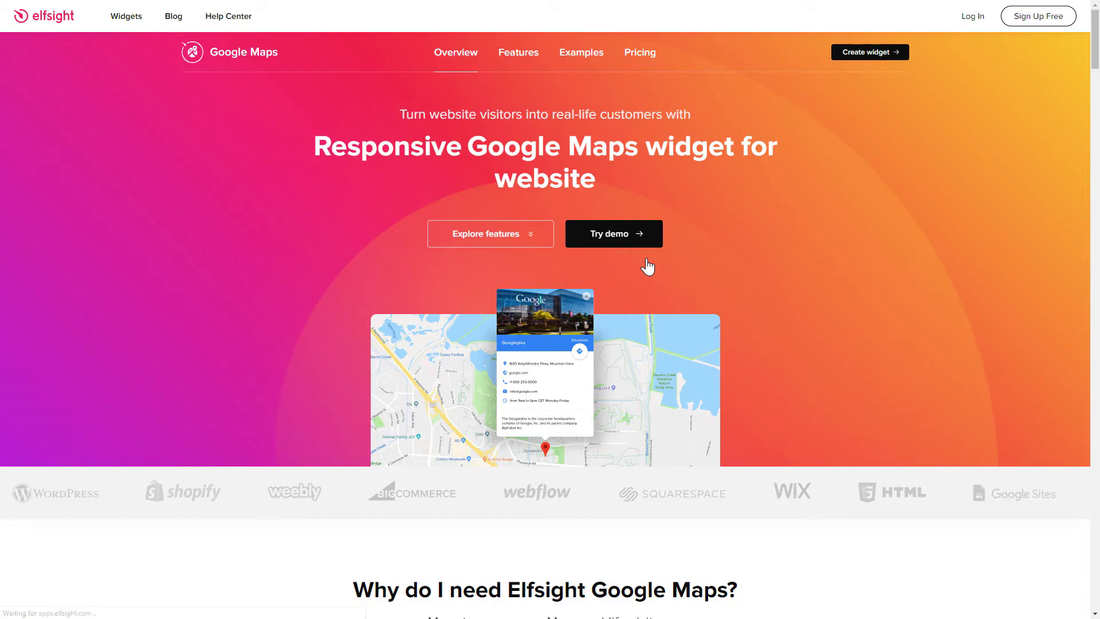
click(865, 62)
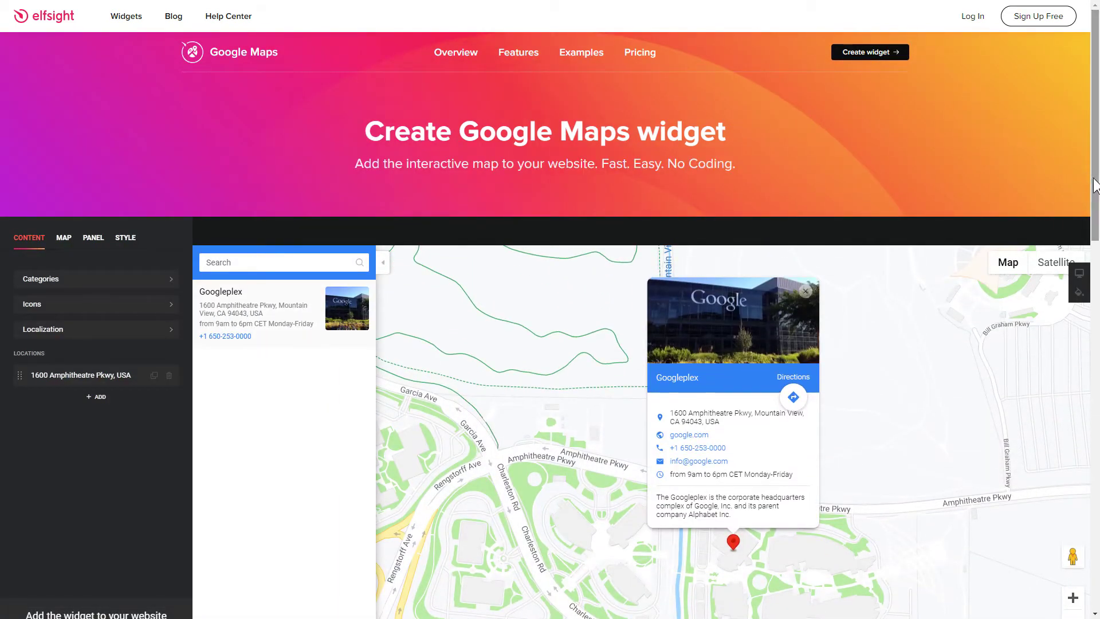
drag(1094, 179, 1095, 247)
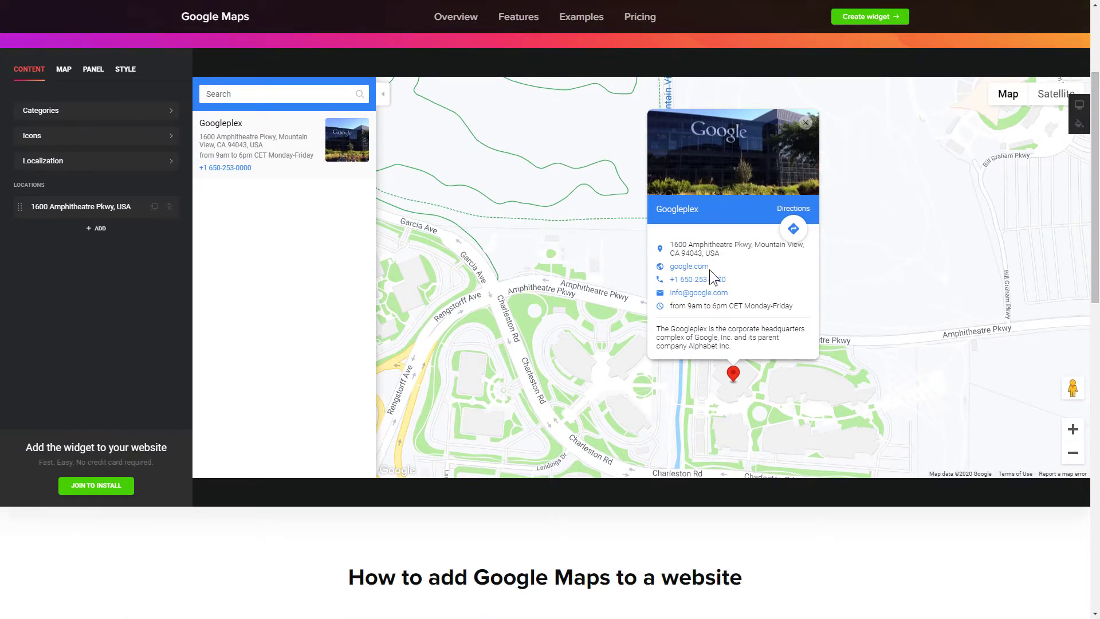
Review the language and distance unit, map type, locations panel and style settings, then return to Content.
click(141, 161)
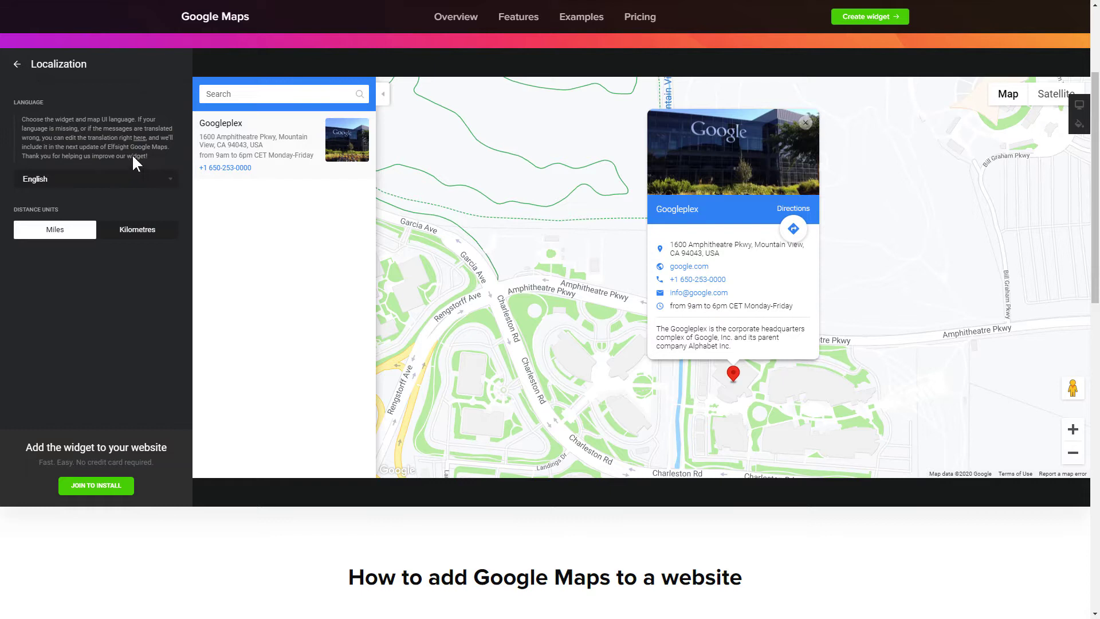
click(18, 65)
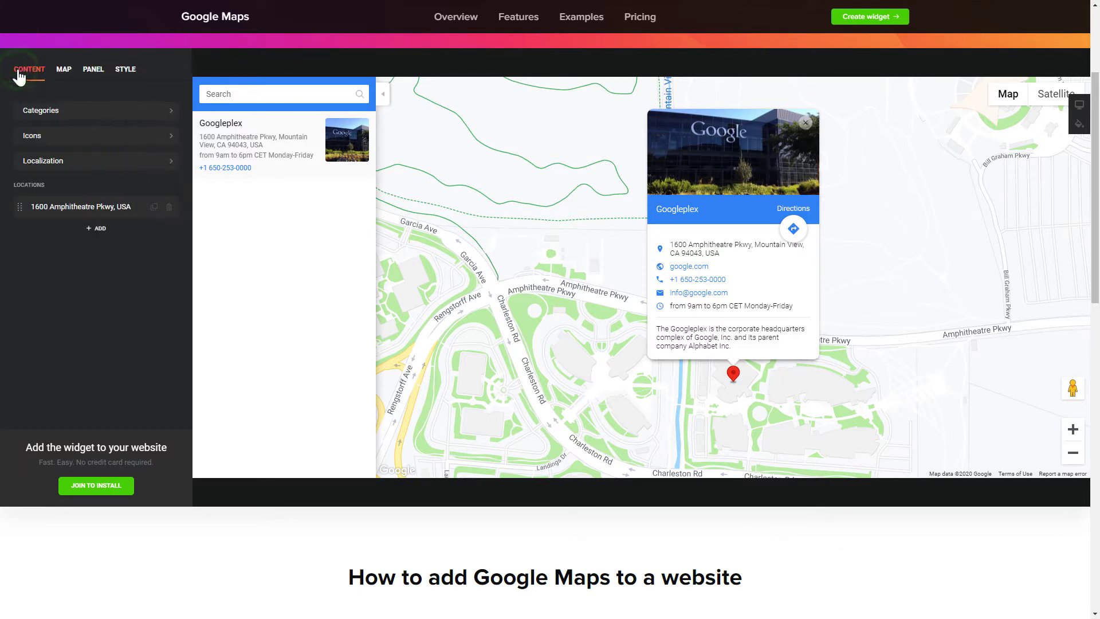
click(63, 70)
click(106, 123)
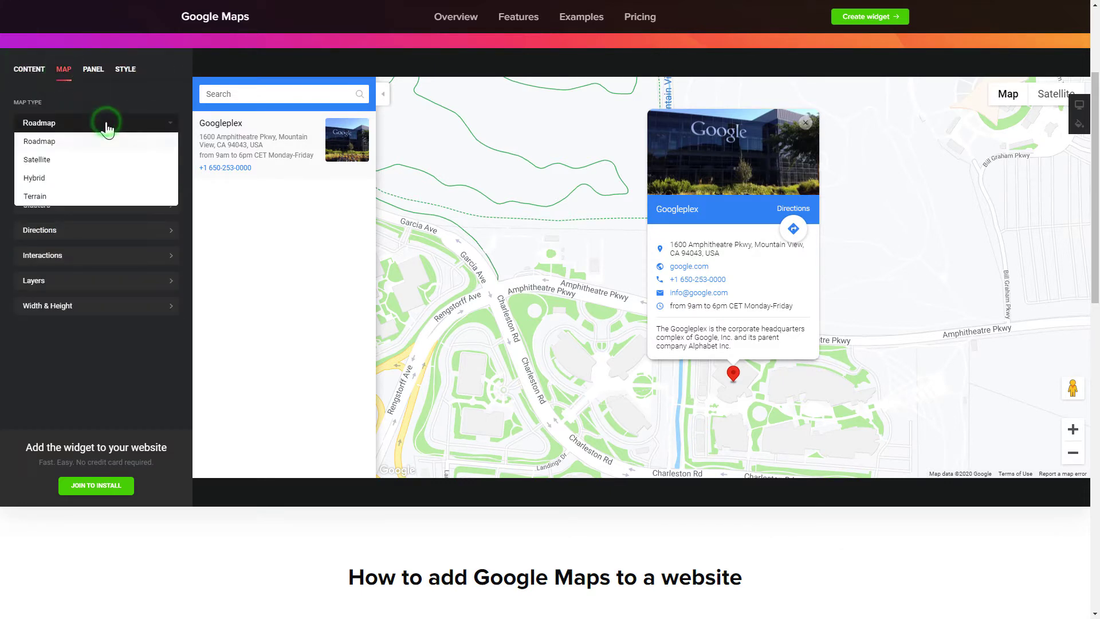
click(93, 82)
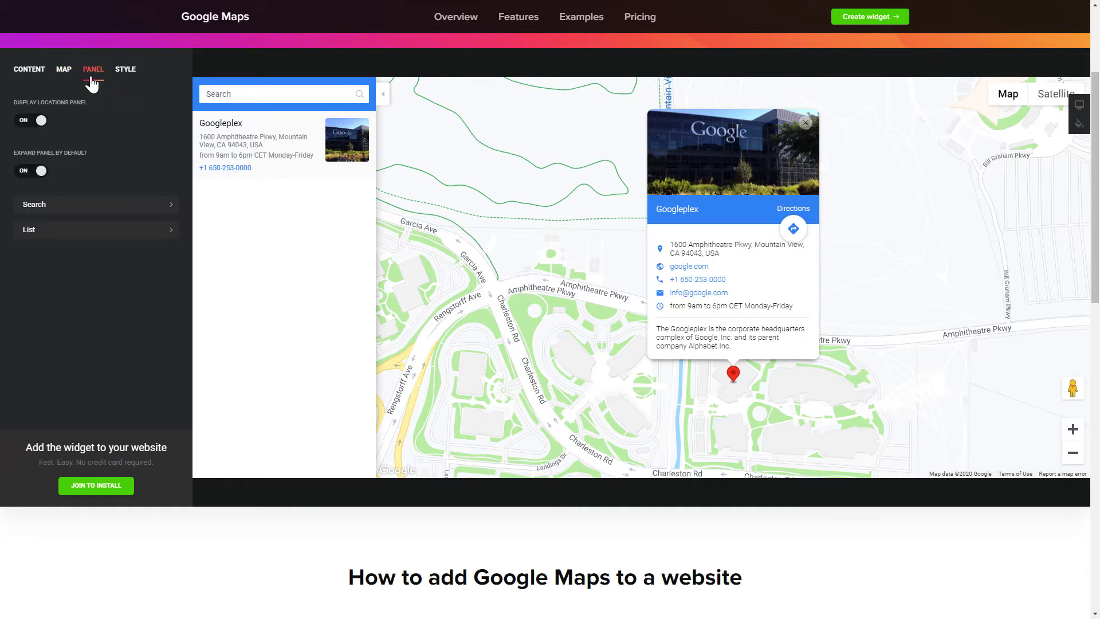
click(123, 80)
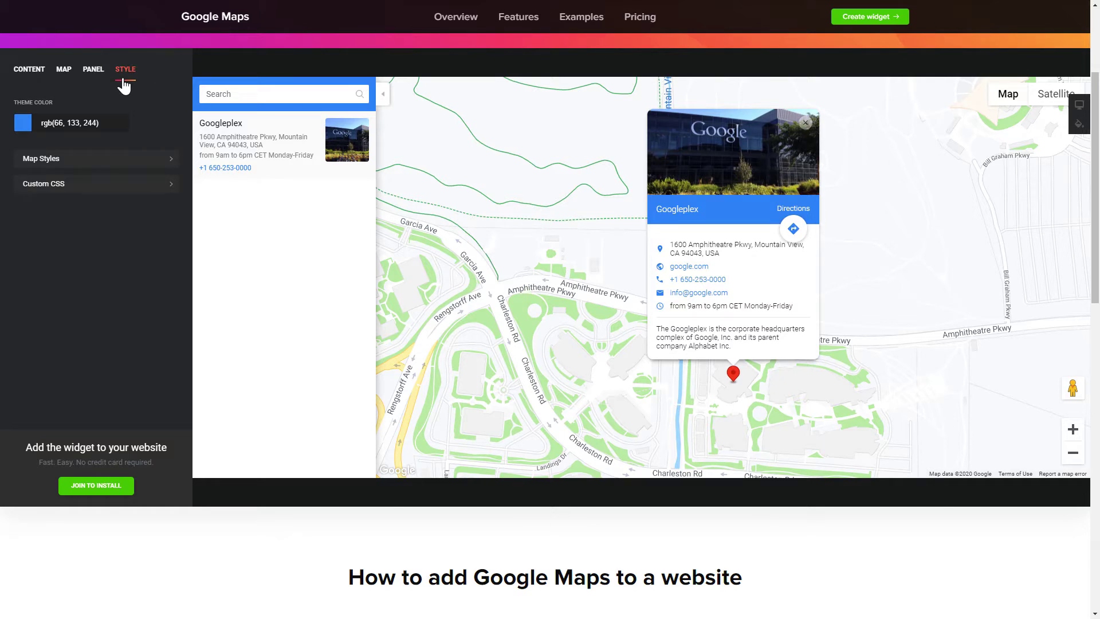
click(31, 85)
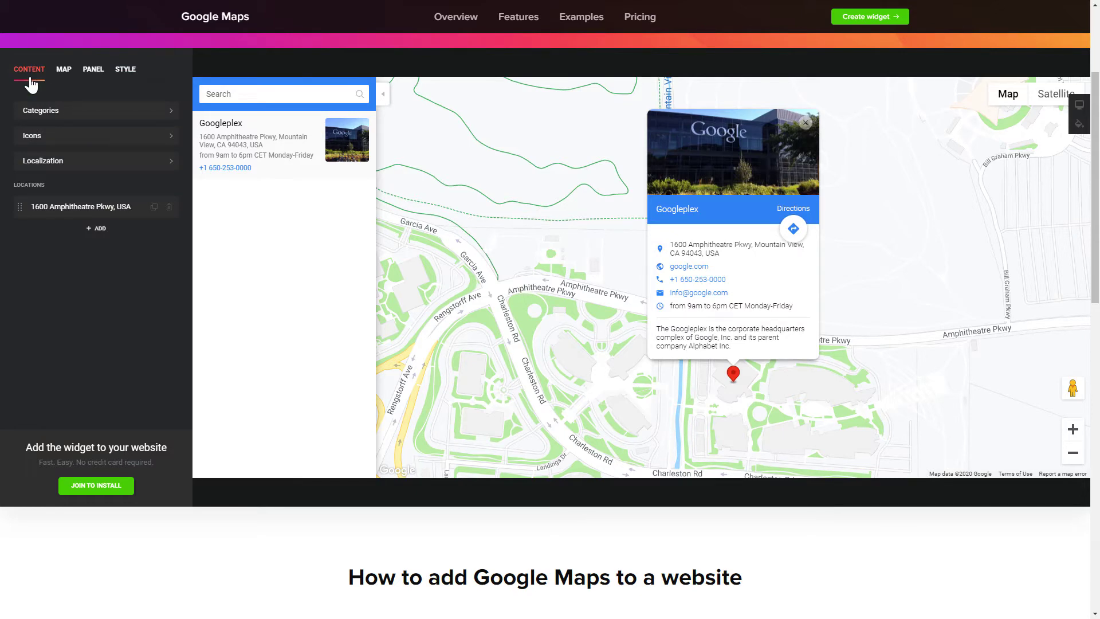
Start installing the widget and sign up for an Elfsight account with an e-mail address and password.
click(97, 490)
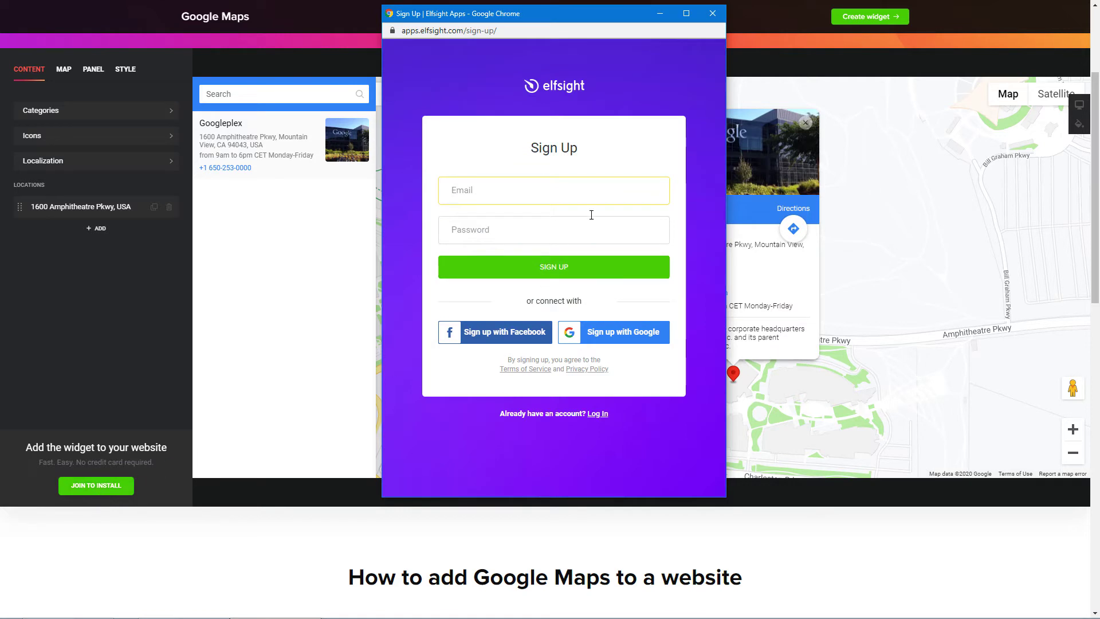
click(619, 189)
text(example@elfsight.com)
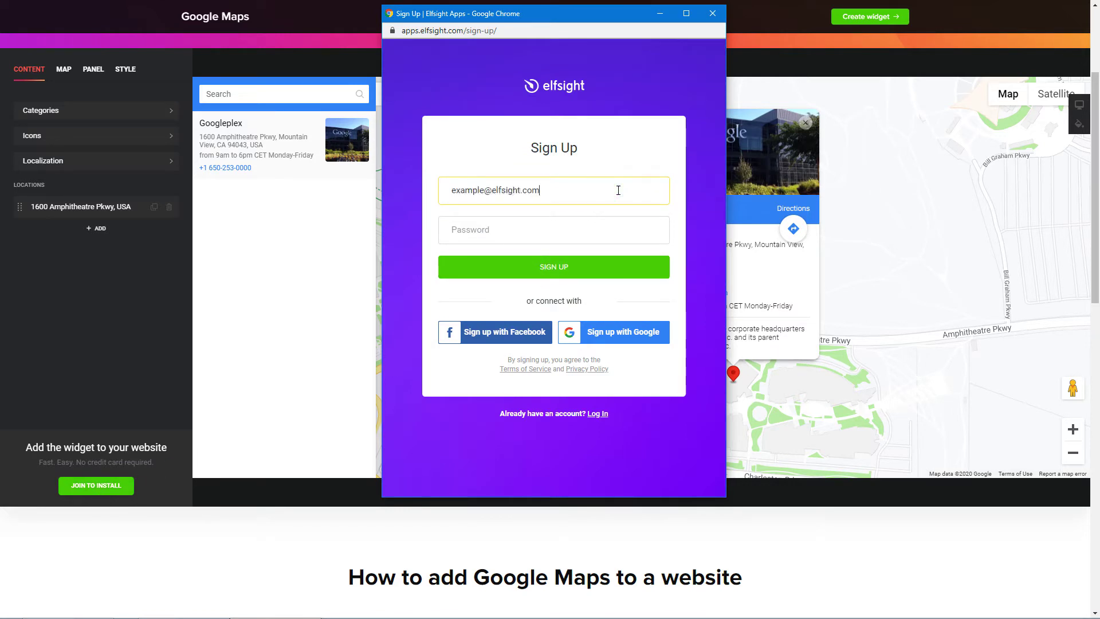
click(619, 230)
text(•••••)
click(554, 274)
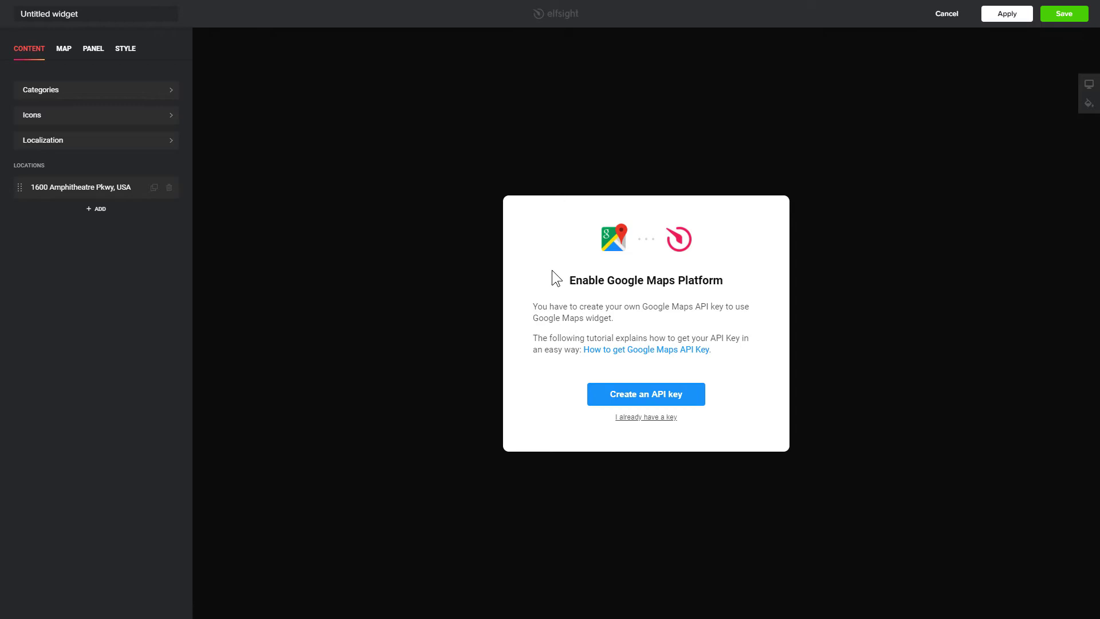
Choose the existing-key option, paste the Google Maps API key and save it.
click(648, 419)
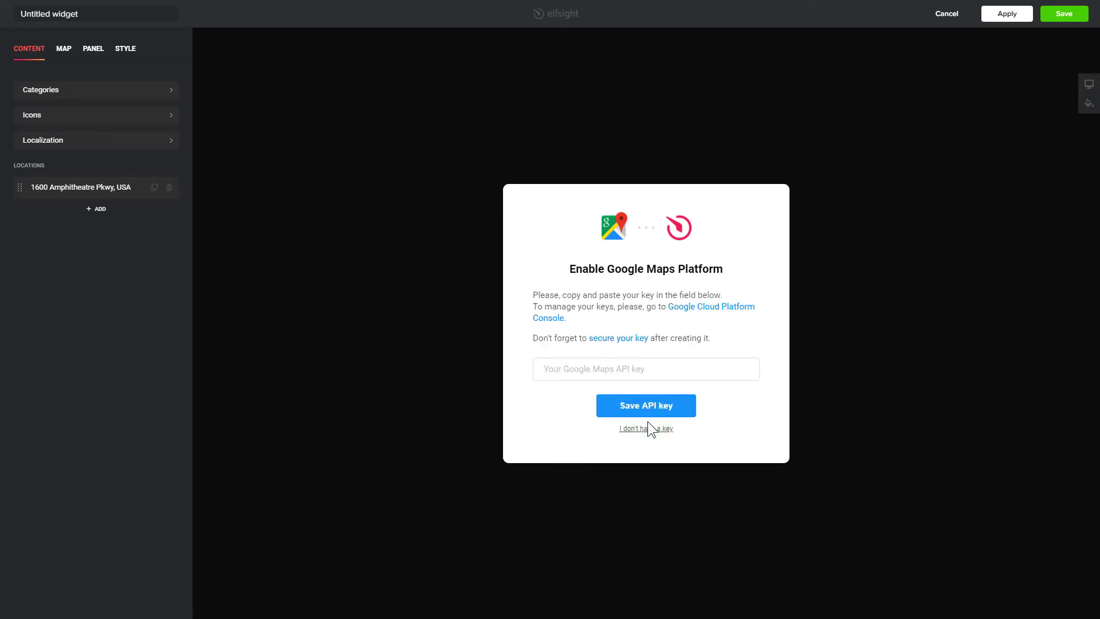
right_click(659, 370)
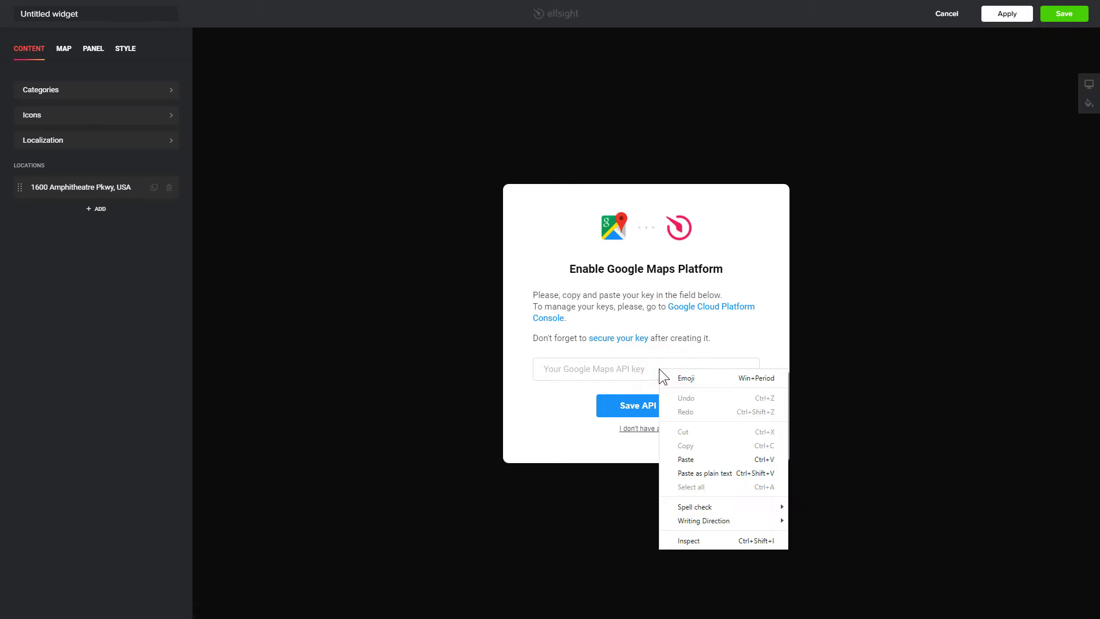
click(730, 456)
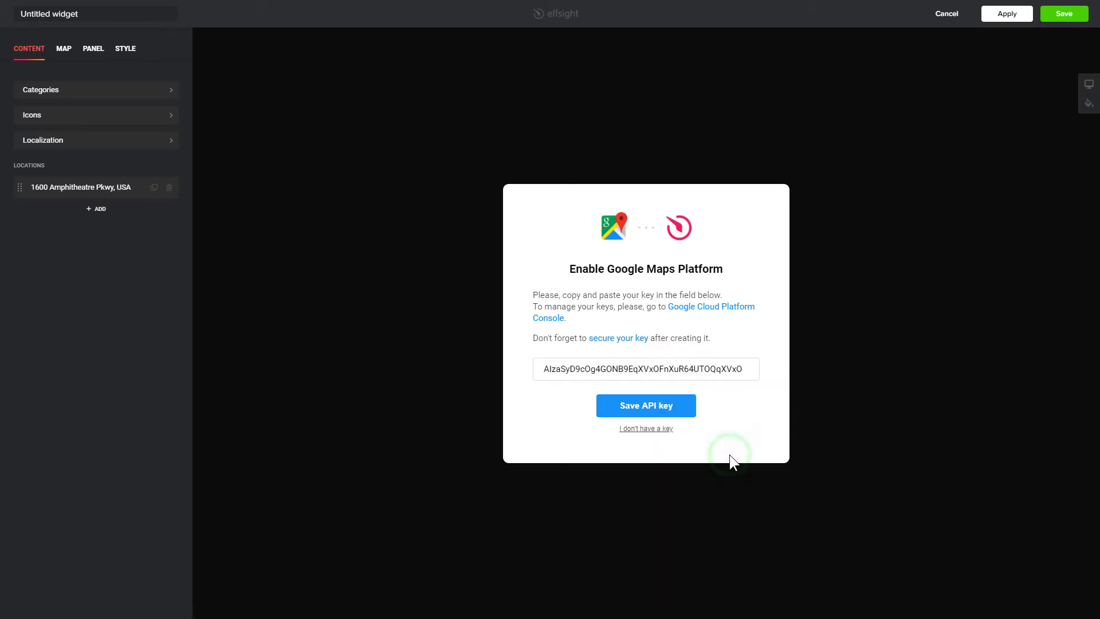
click(649, 410)
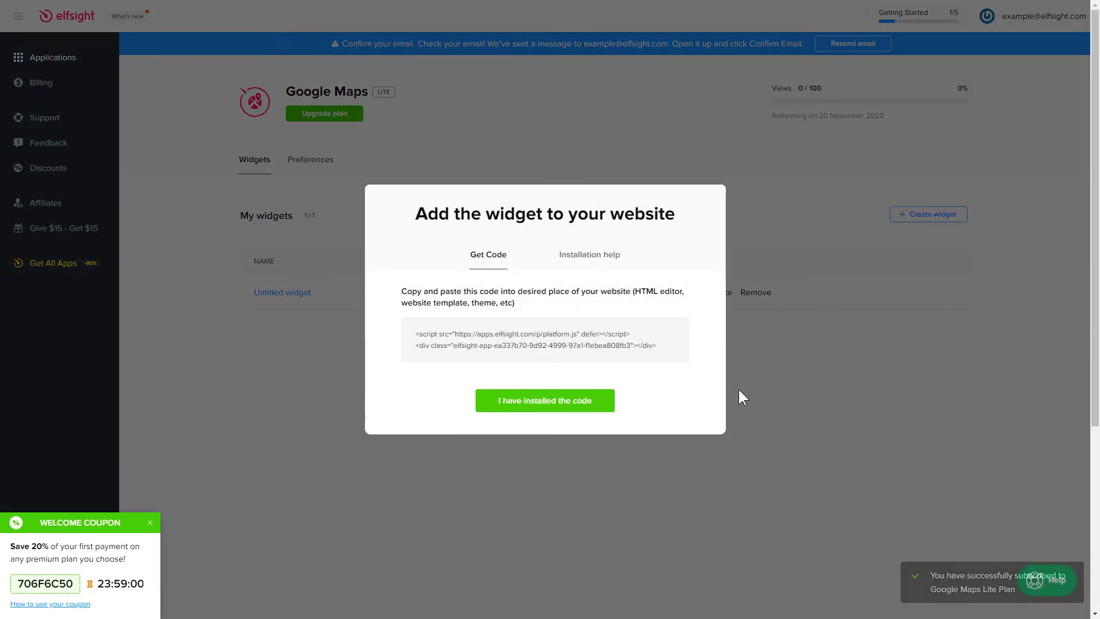
Copy the widget's embed code and sign in to the BigCommerce store control panel.
click(670, 353)
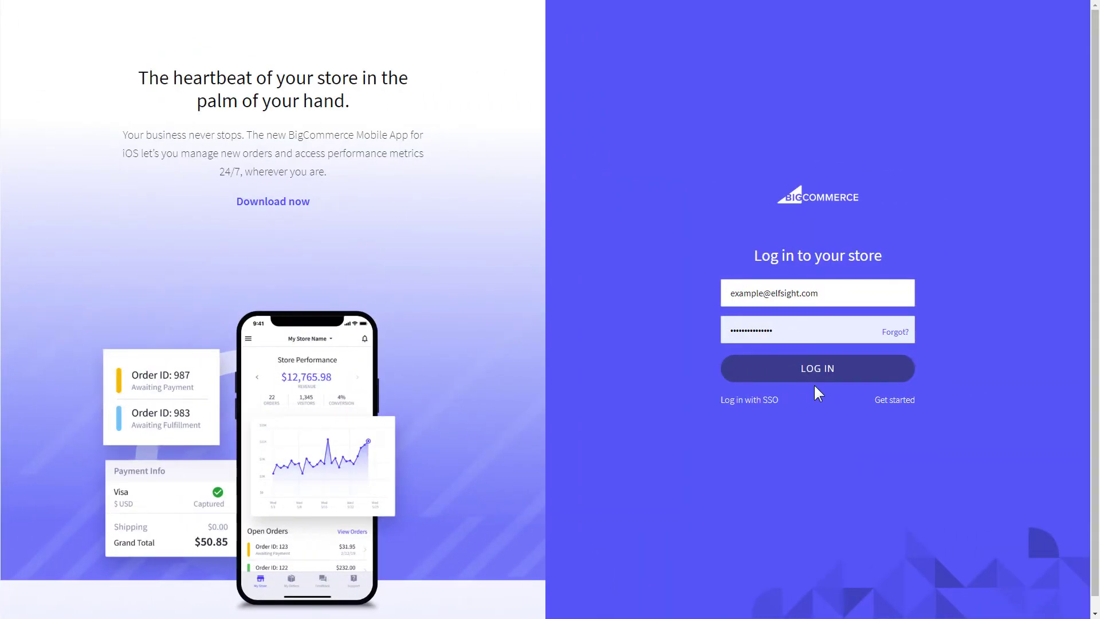
click(816, 379)
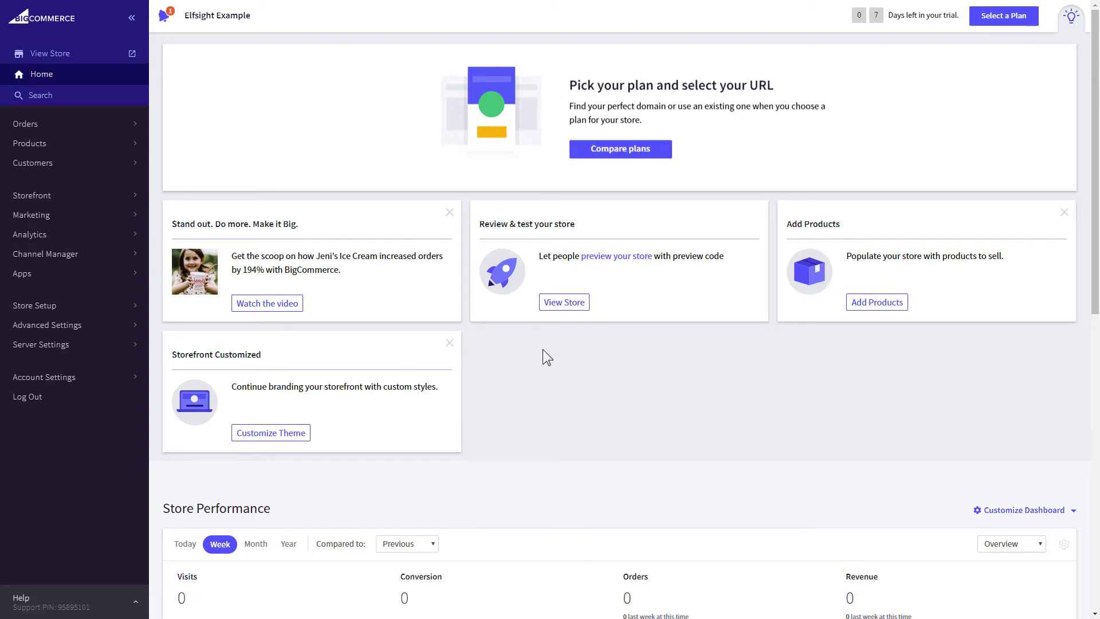
Paste the Elfsight embed code into the Homepage web page's HTML source and save the page.
click(99, 201)
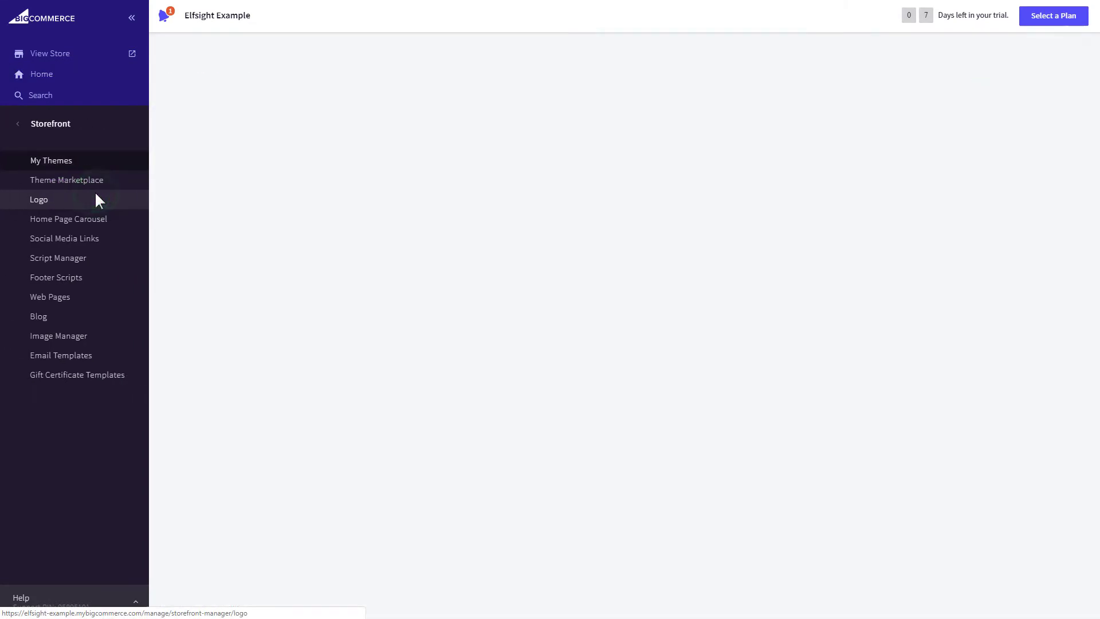
click(108, 298)
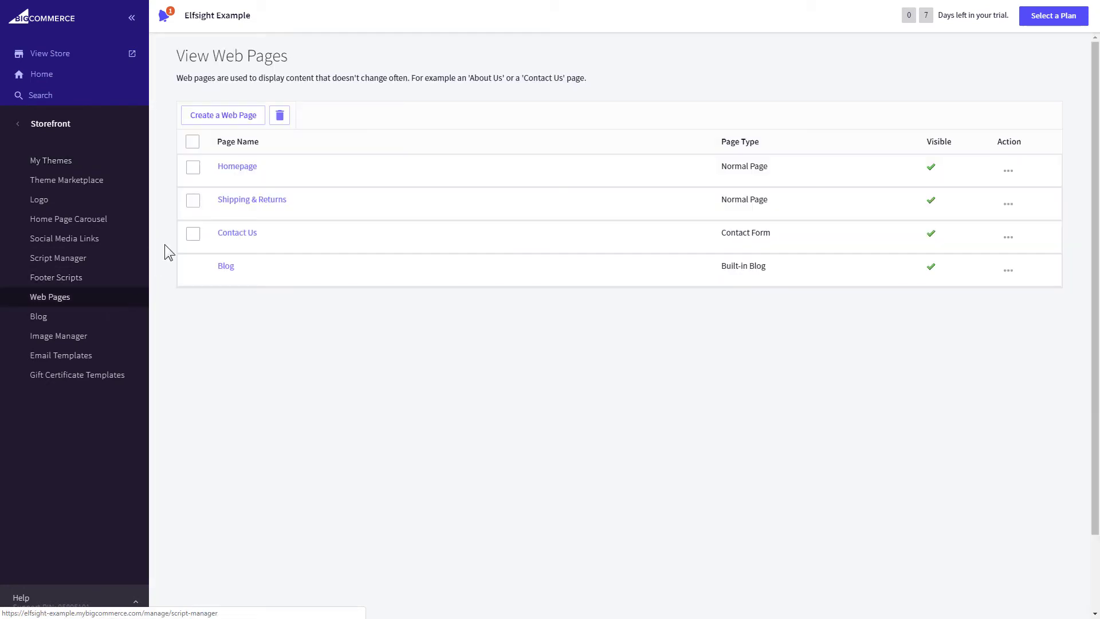
click(238, 168)
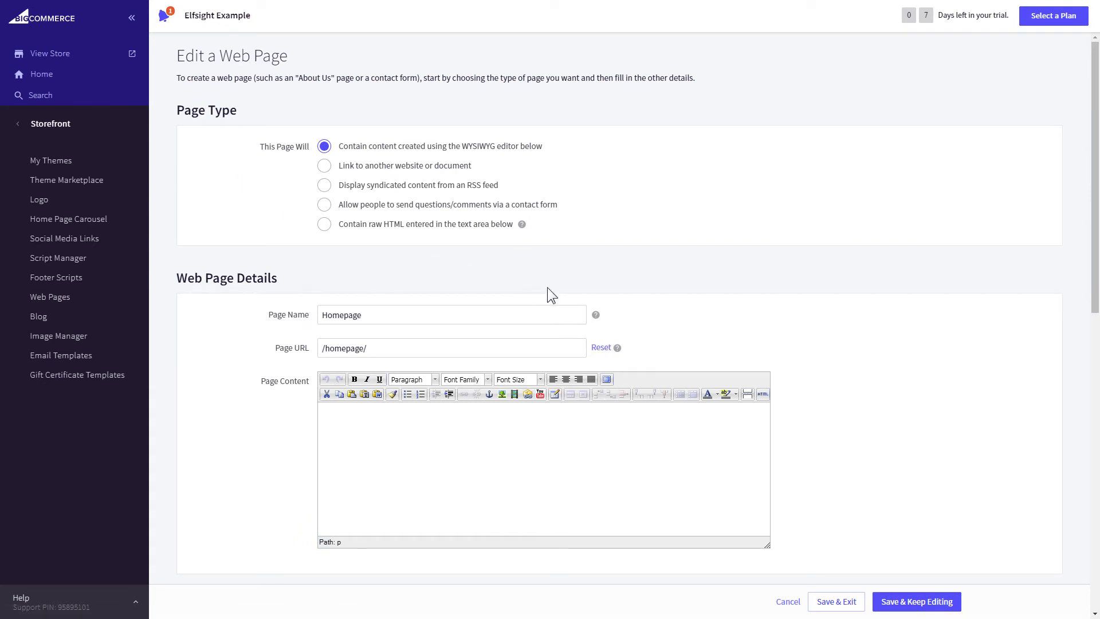
click(763, 395)
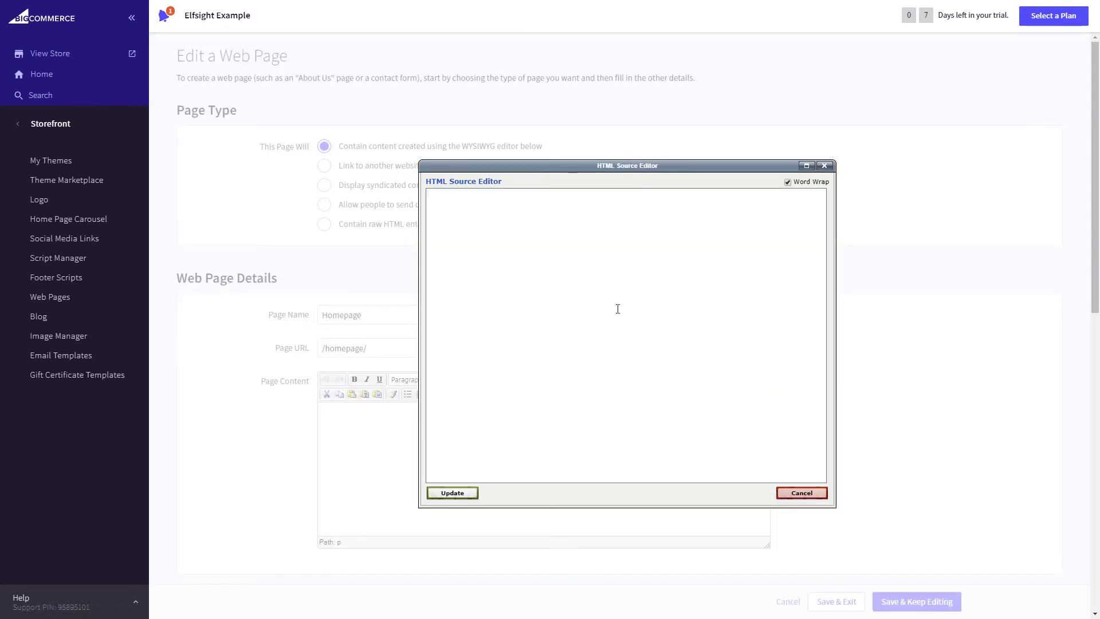
right_click(565, 277)
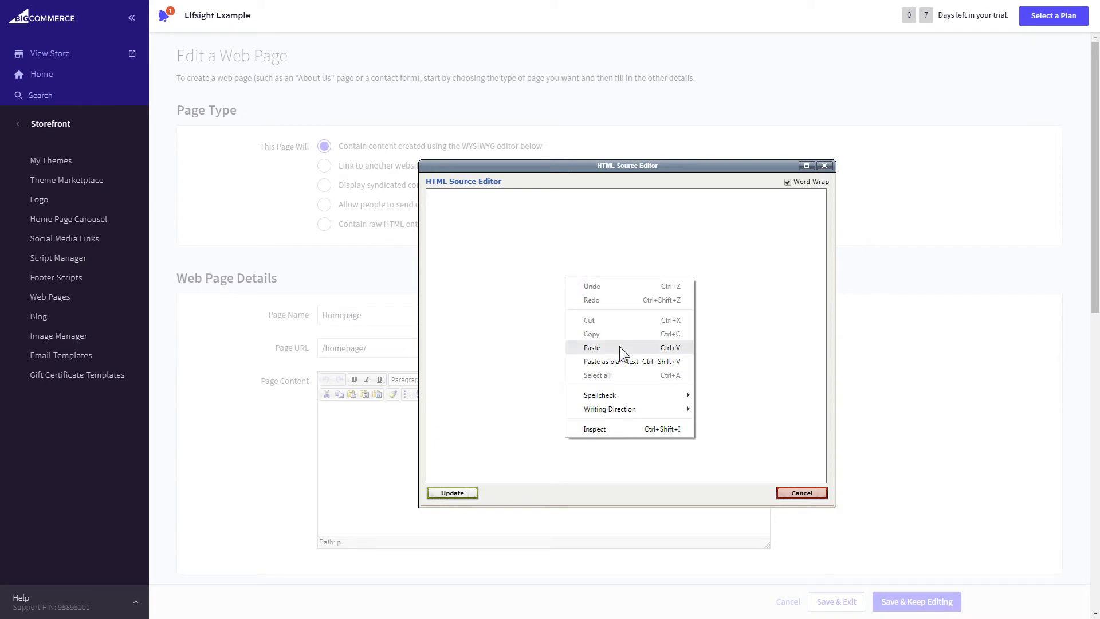
click(620, 346)
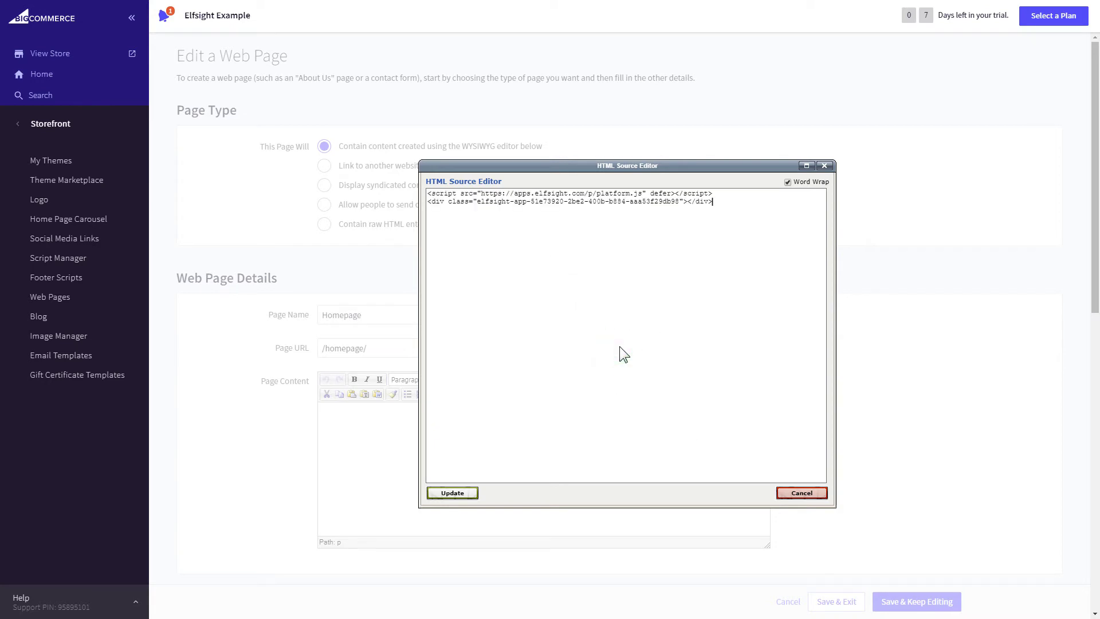
click(456, 495)
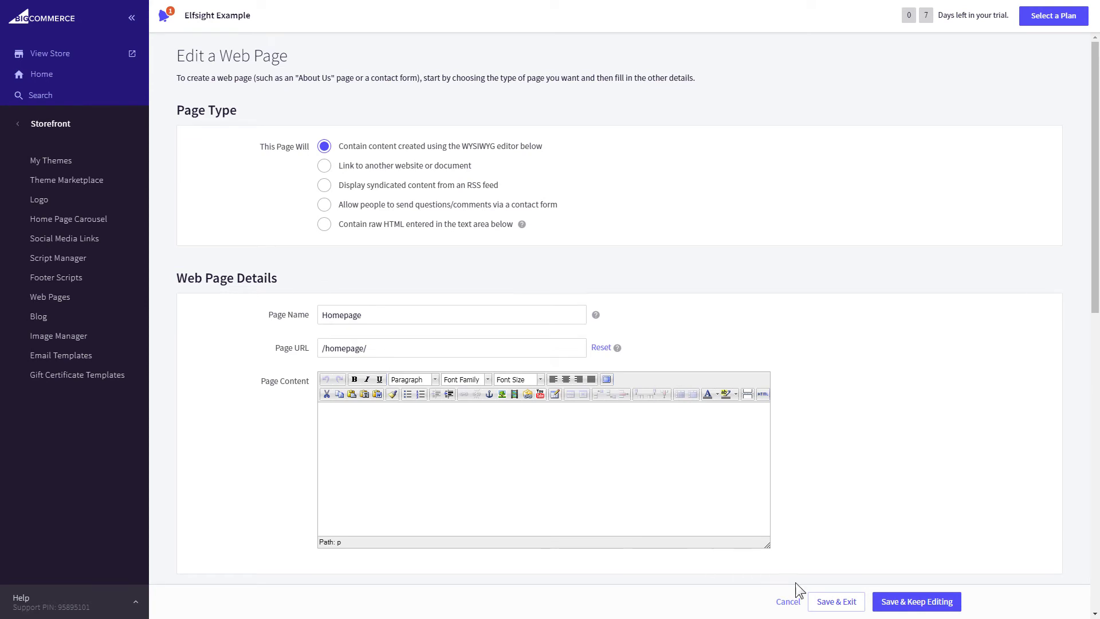
click(835, 602)
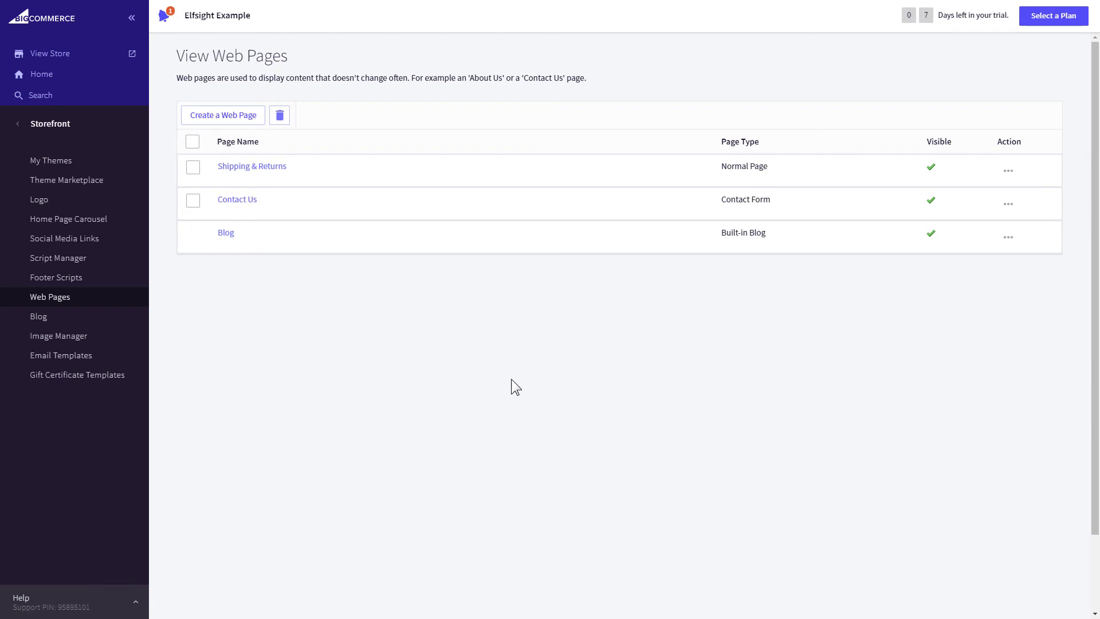
Save a copy of the Cornerstone theme under My Themes.
click(87, 163)
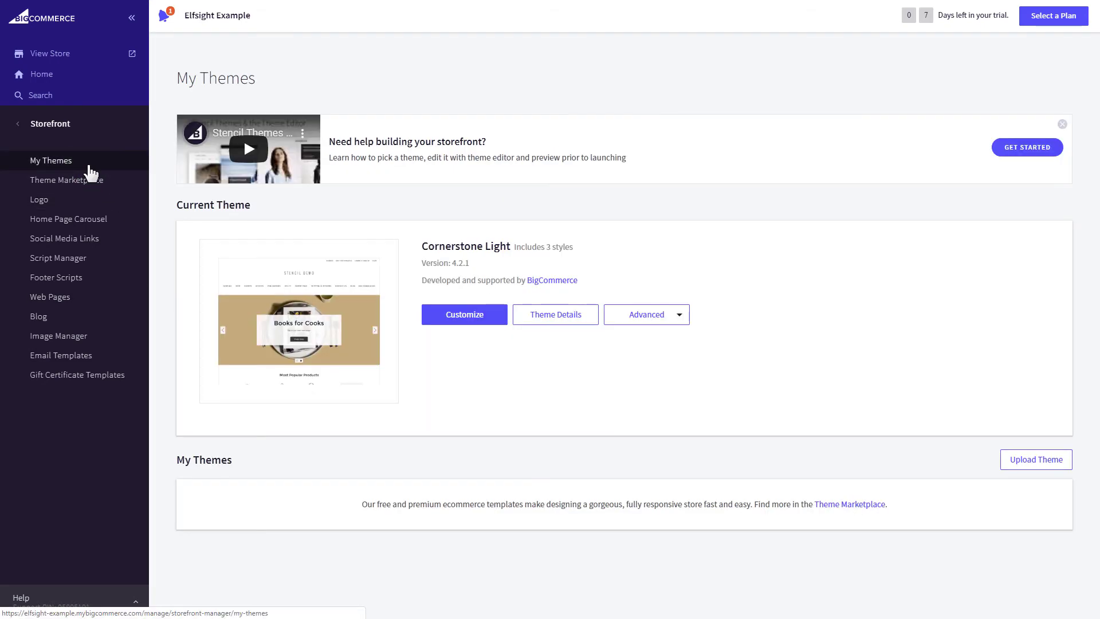
click(680, 316)
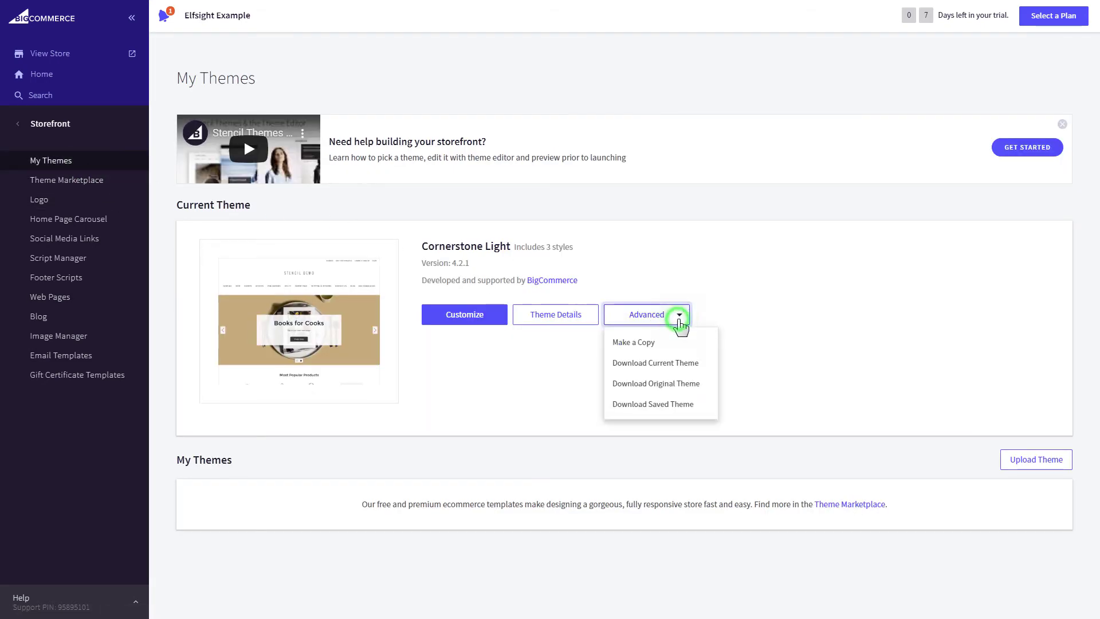
click(678, 340)
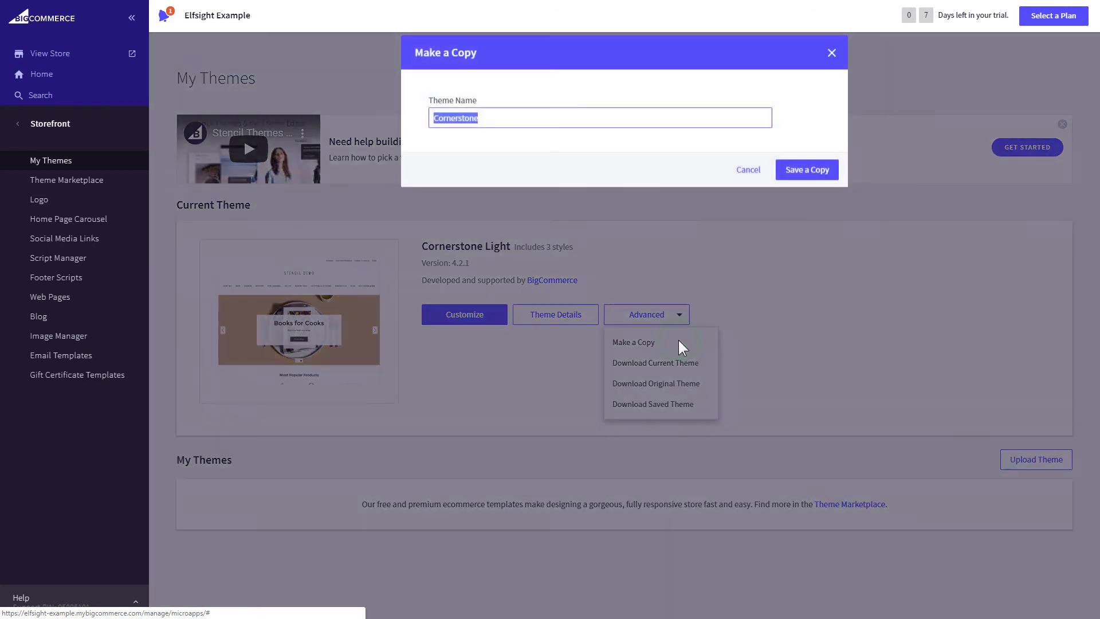
click(805, 175)
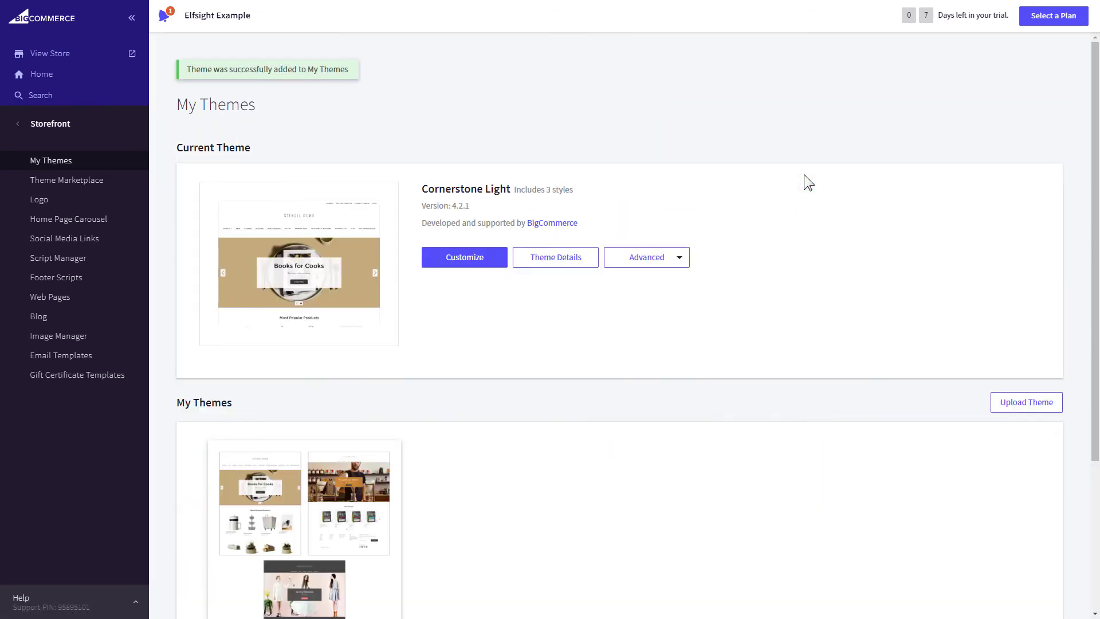
Open the copied Cornerstone theme's files in the theme file editor.
drag(1093, 241, 1073, 406)
click(383, 476)
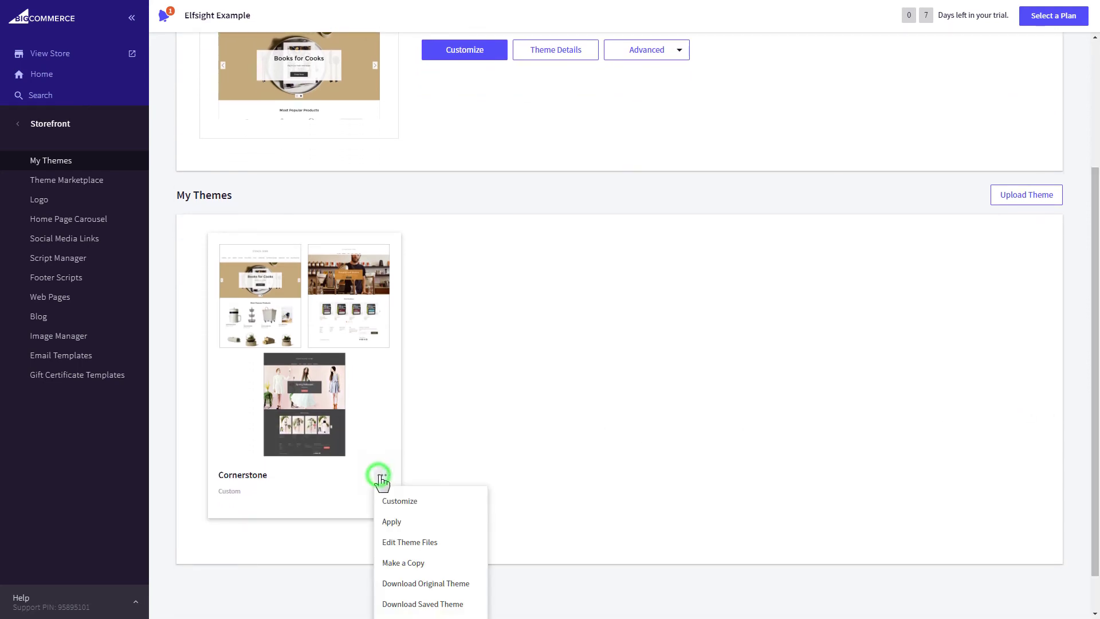
click(457, 542)
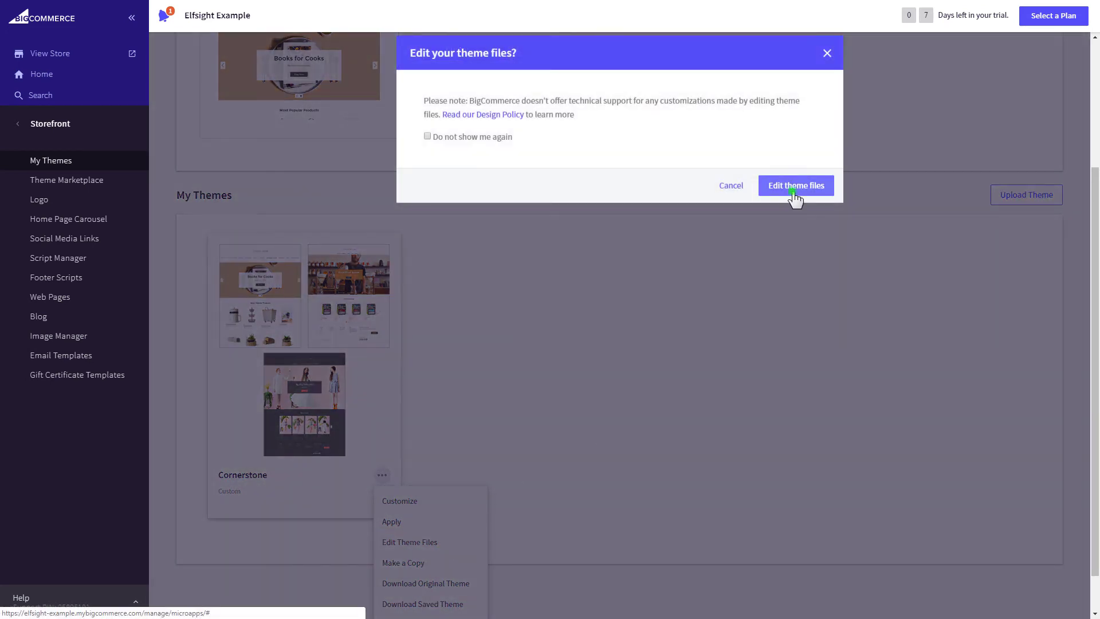
click(795, 193)
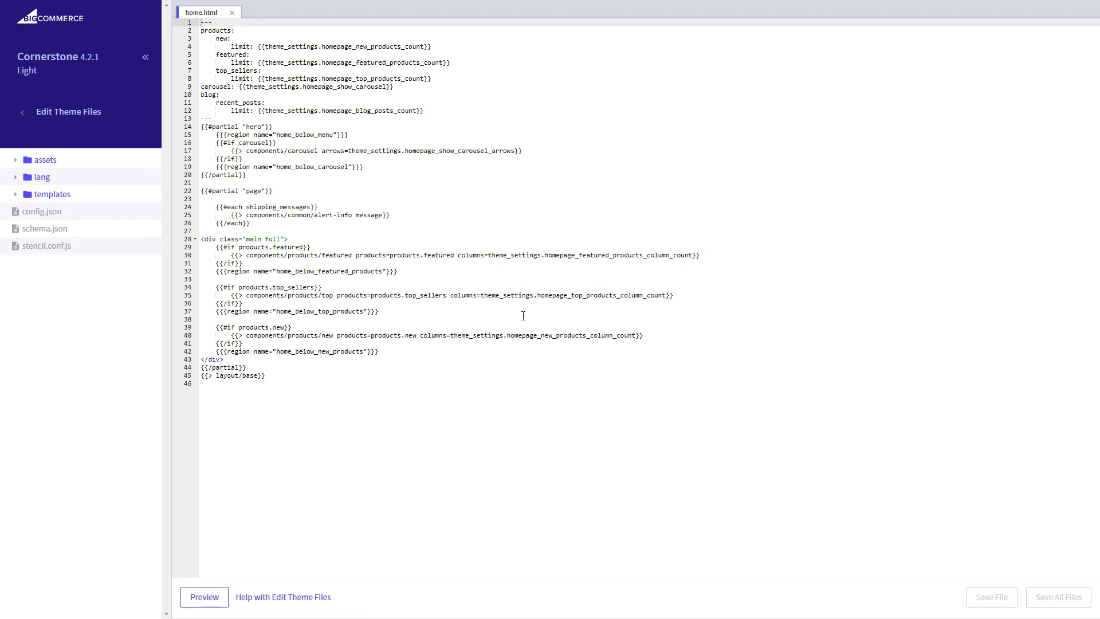
Paste the Elfsight code after line 43's closing div in home.html, save, and apply the copied theme.
click(319, 361)
key(Return)
key(Return)
key(Return)
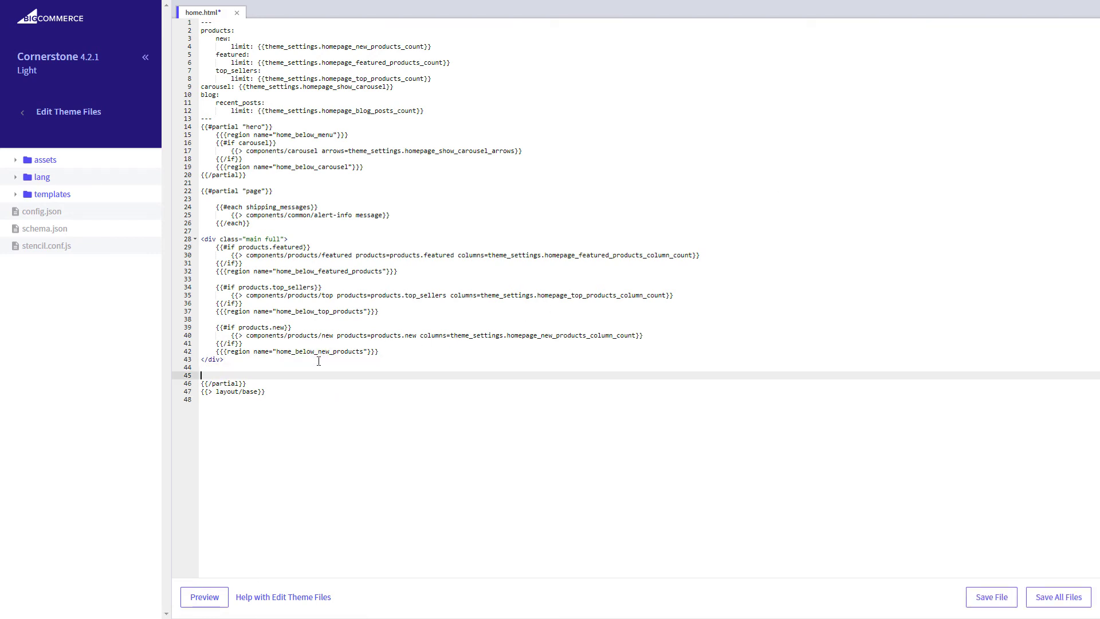
right_click(274, 372)
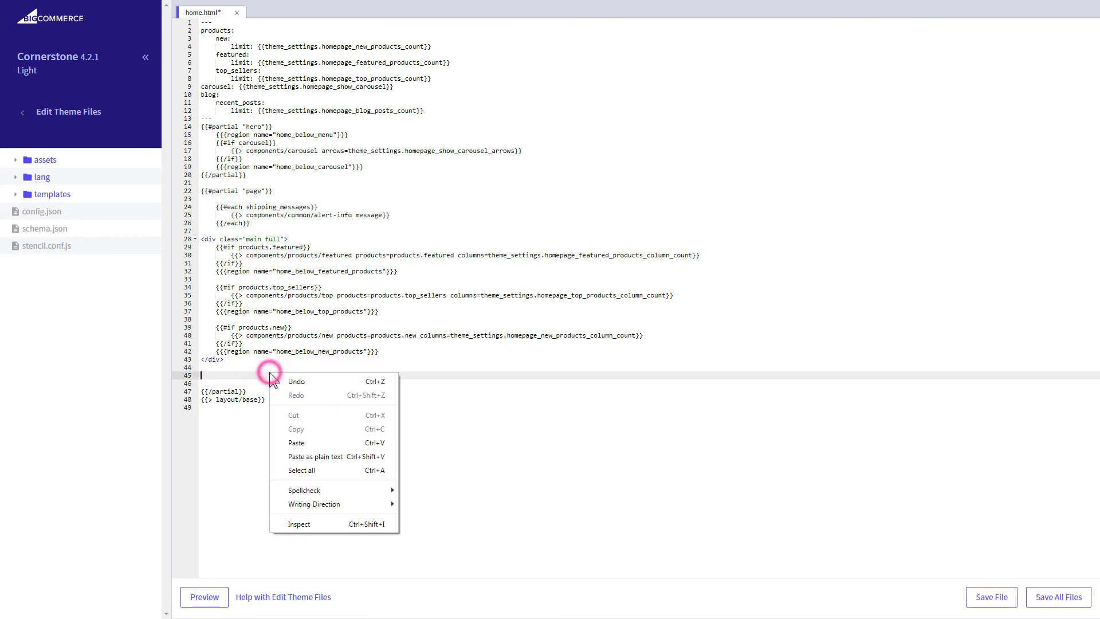
click(336, 439)
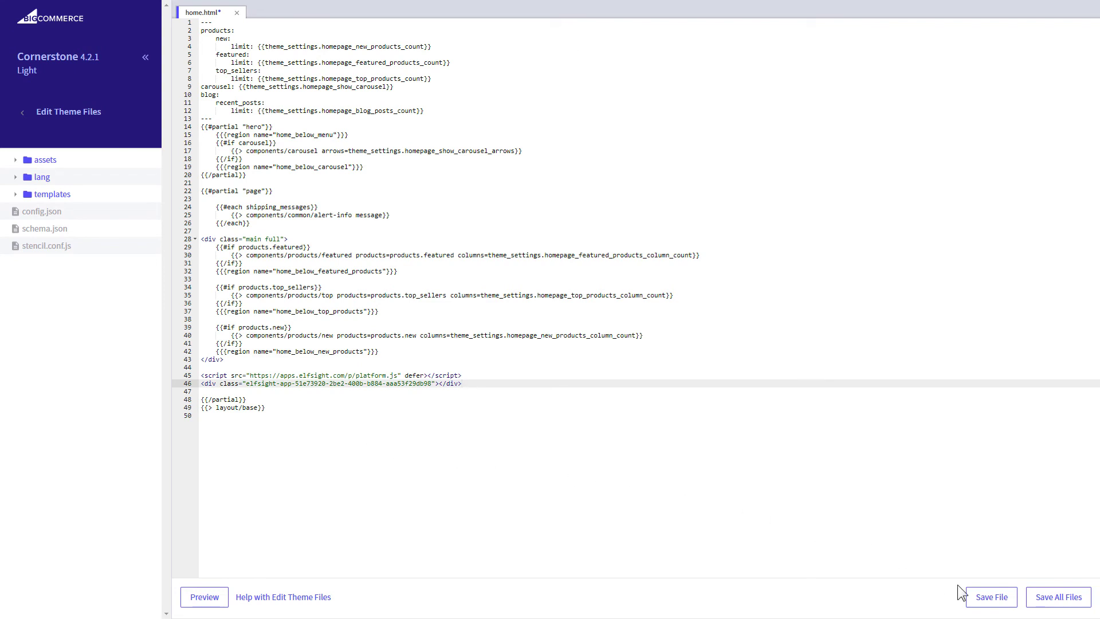
click(992, 597)
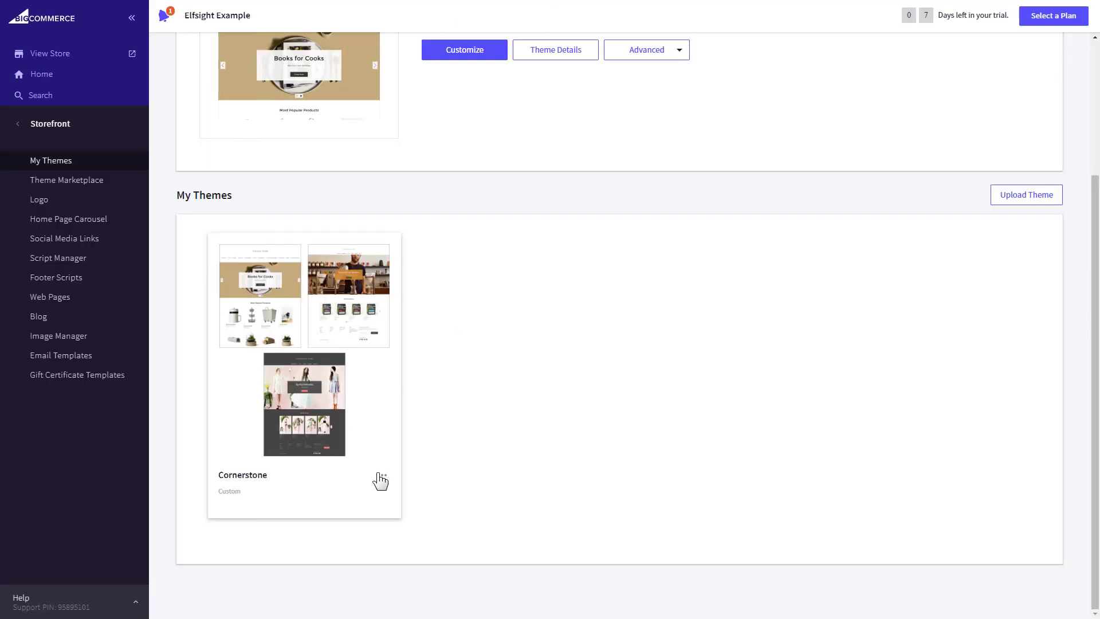
click(381, 477)
click(437, 522)
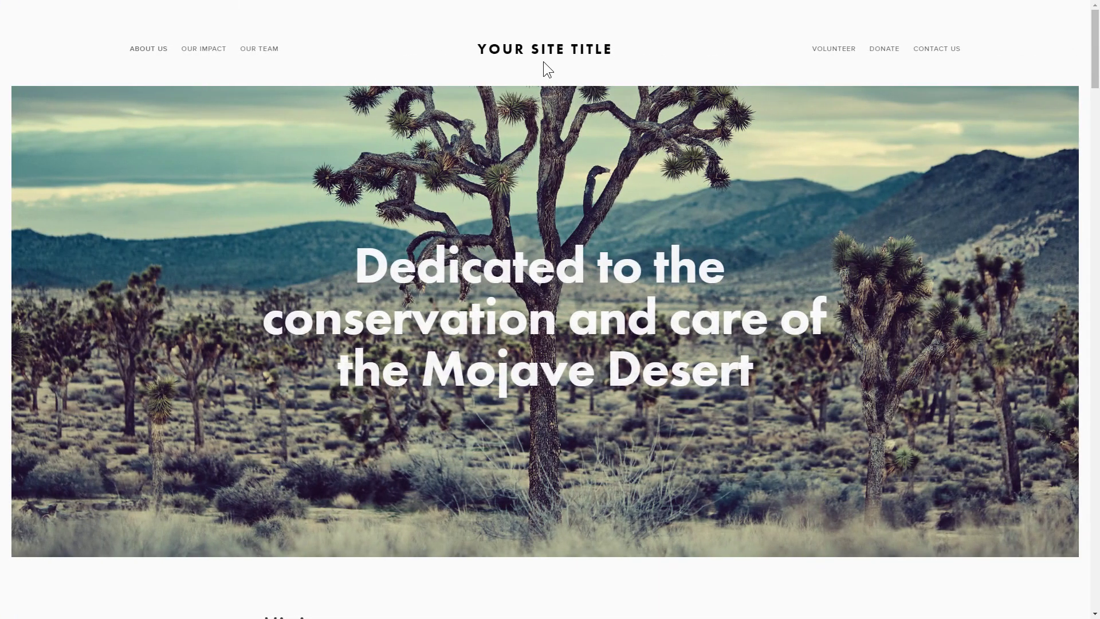
Scroll to the live map widget, pan around the Googleplex campus and show the Googleplex details.
drag(1093, 64, 1093, 159)
click(709, 129)
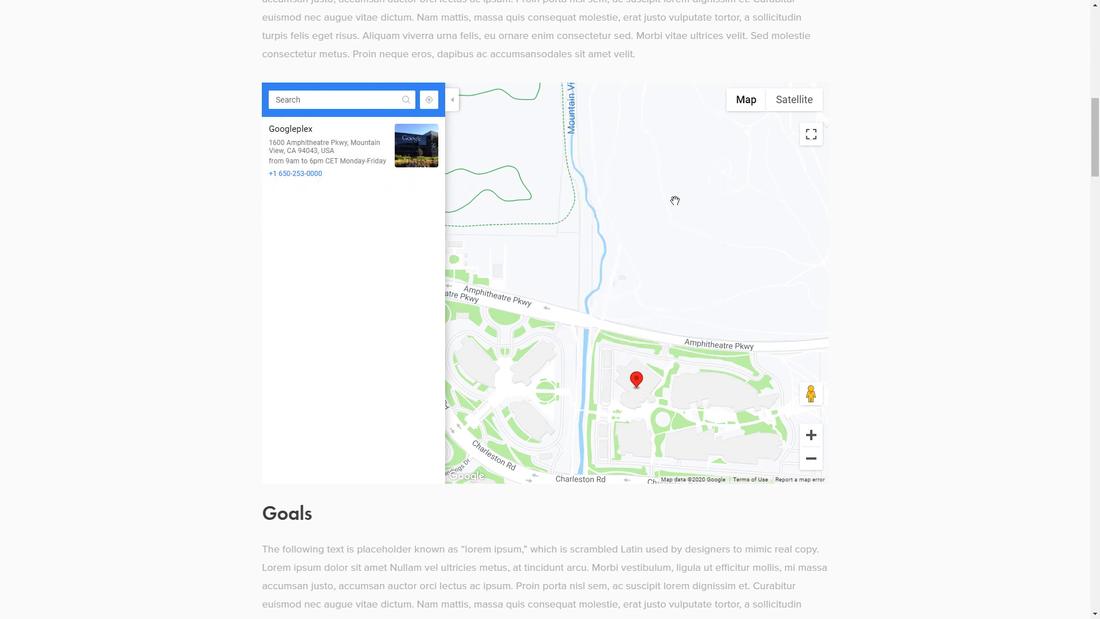
drag(650, 289, 647, 325)
click(342, 154)
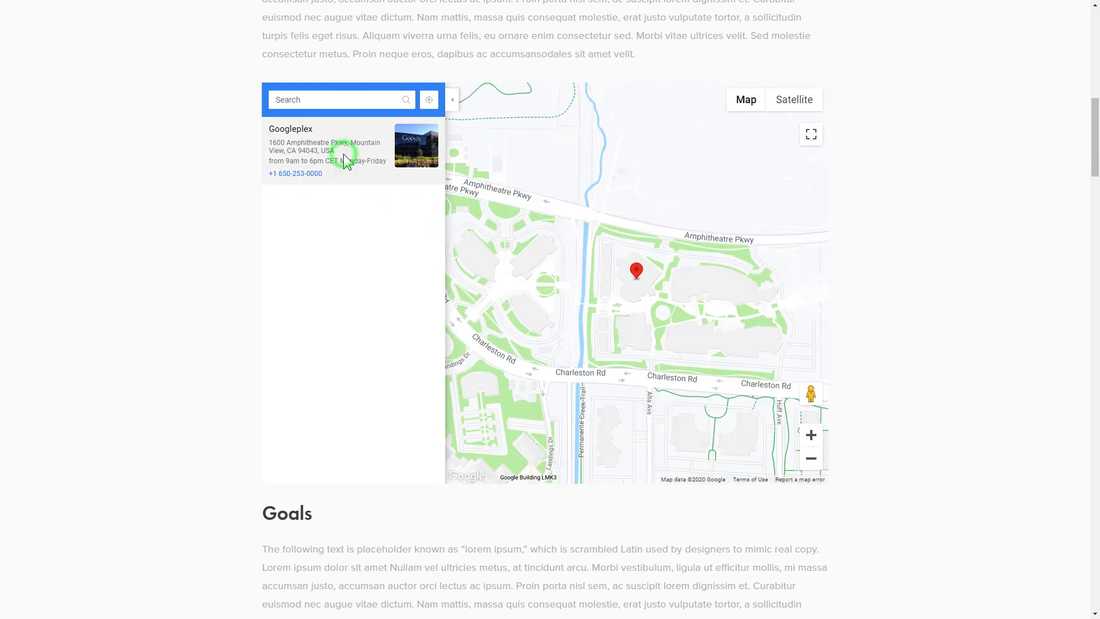